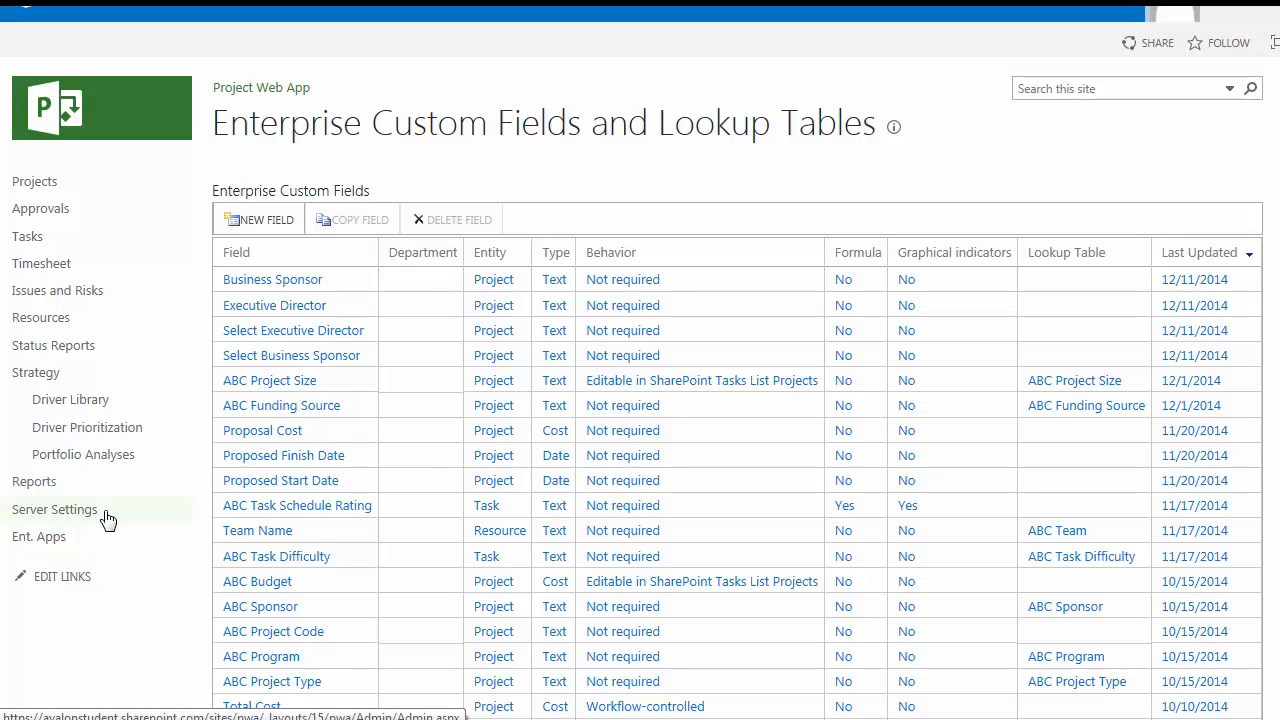
Step: Open the Project Stakeholders page from the server's Project Detail Pages library and put it in edit mode
left_click(106, 514)
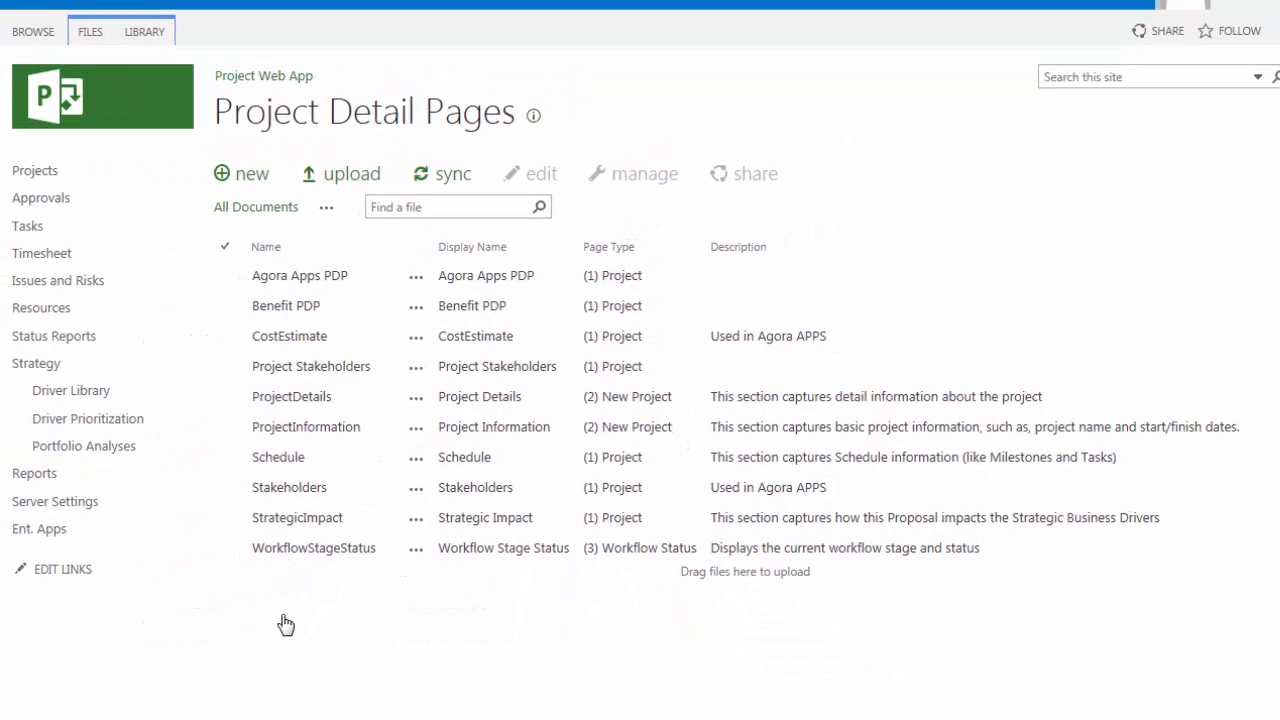
left_click(328, 372)
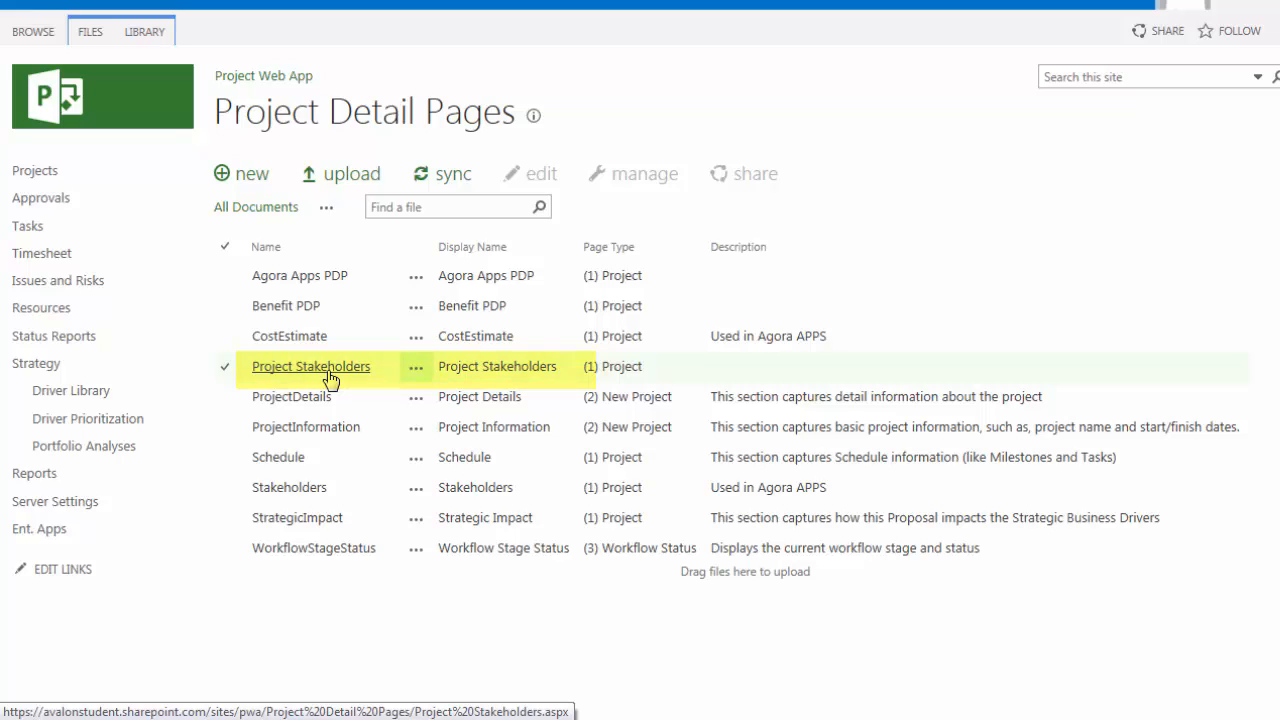
left_click(91, 33)
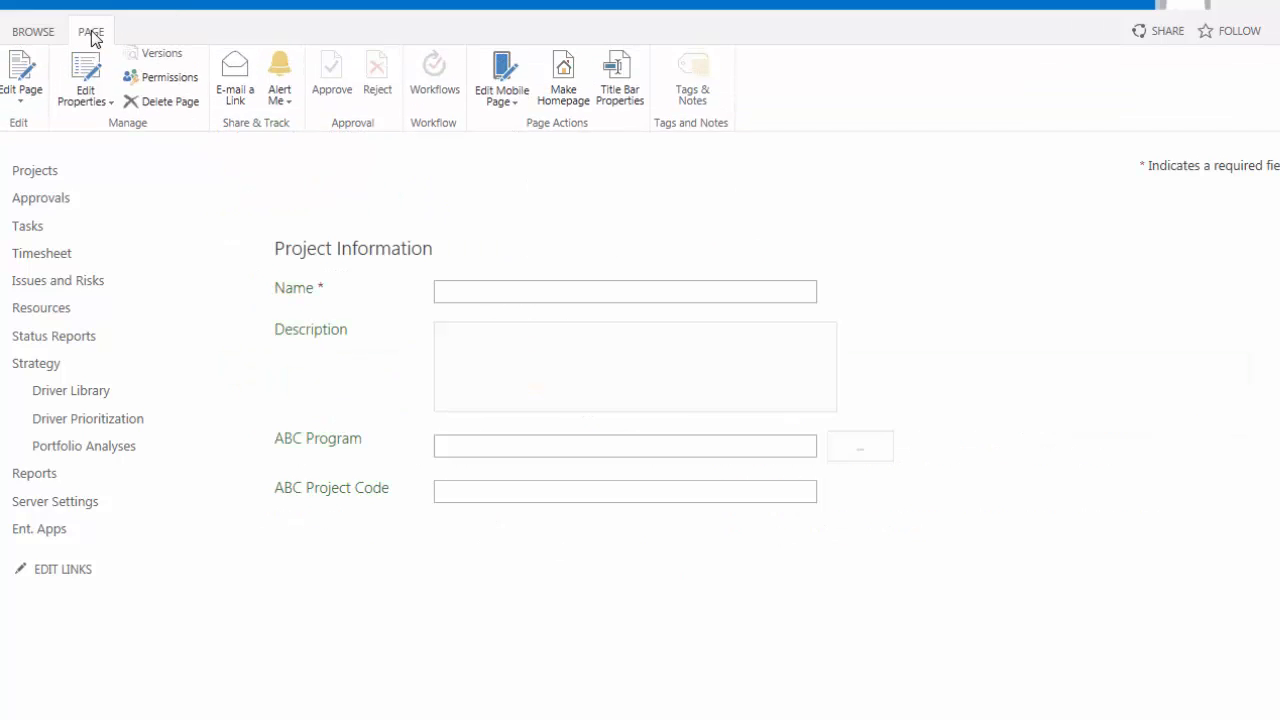
left_click(22, 80)
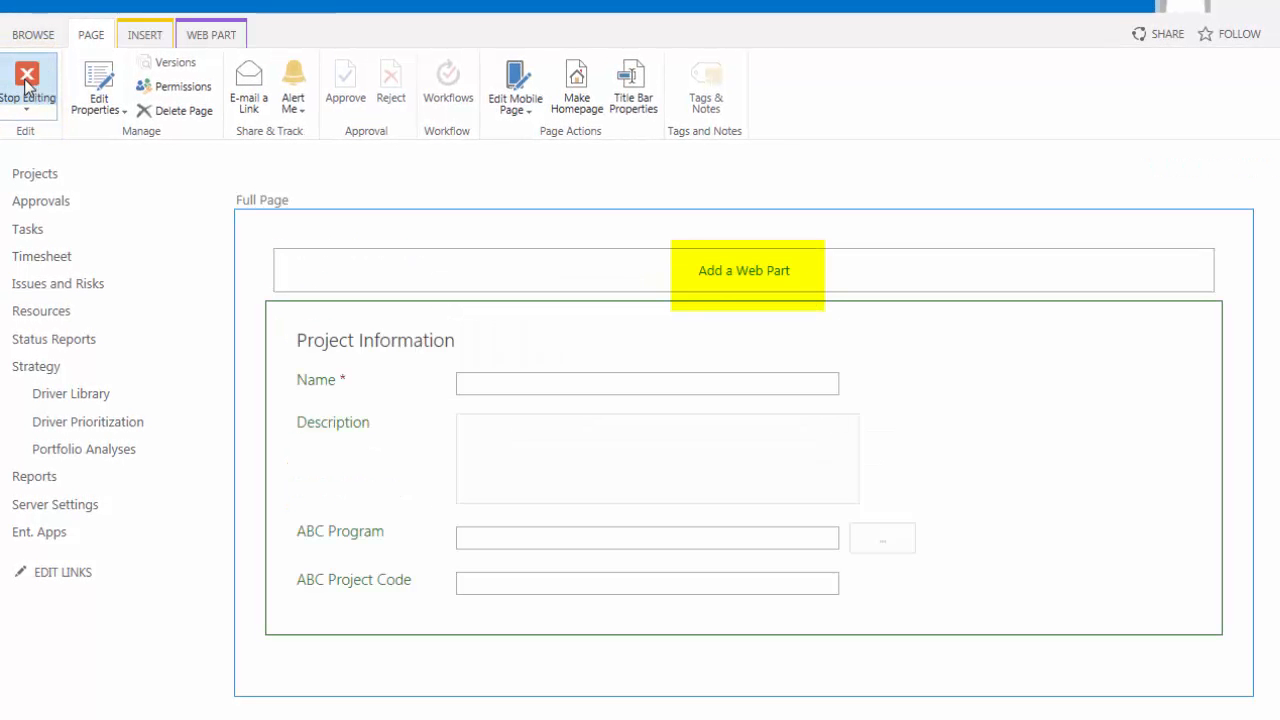
Step: Add the Agora Project Online Users Picker web part from the Agora category to the Full Page zone
left_click(711, 272)
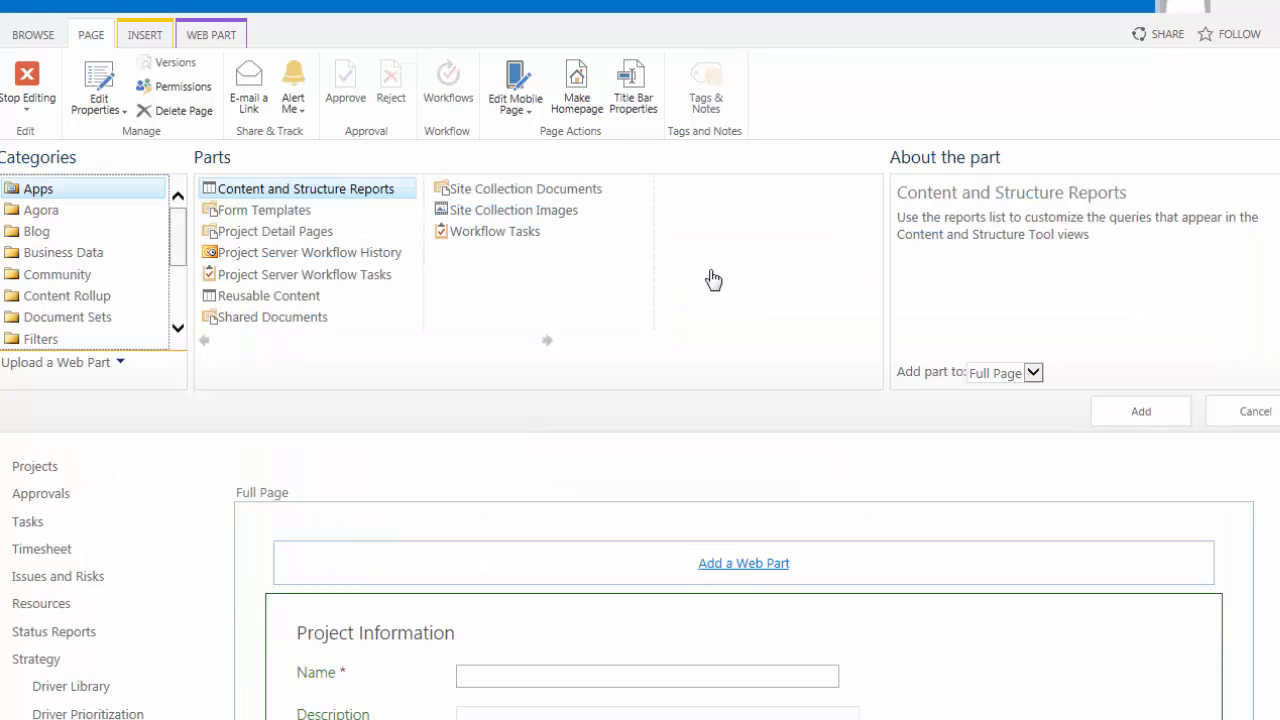
left_click(47, 212)
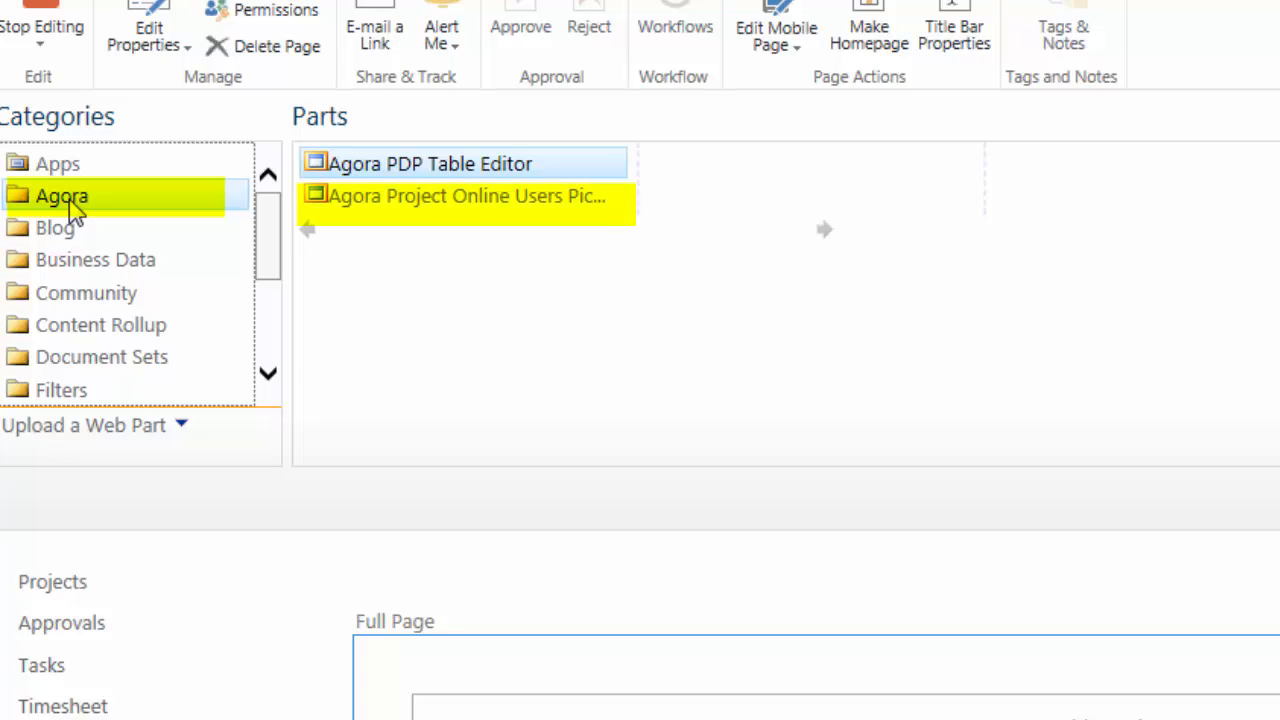
left_click(383, 200)
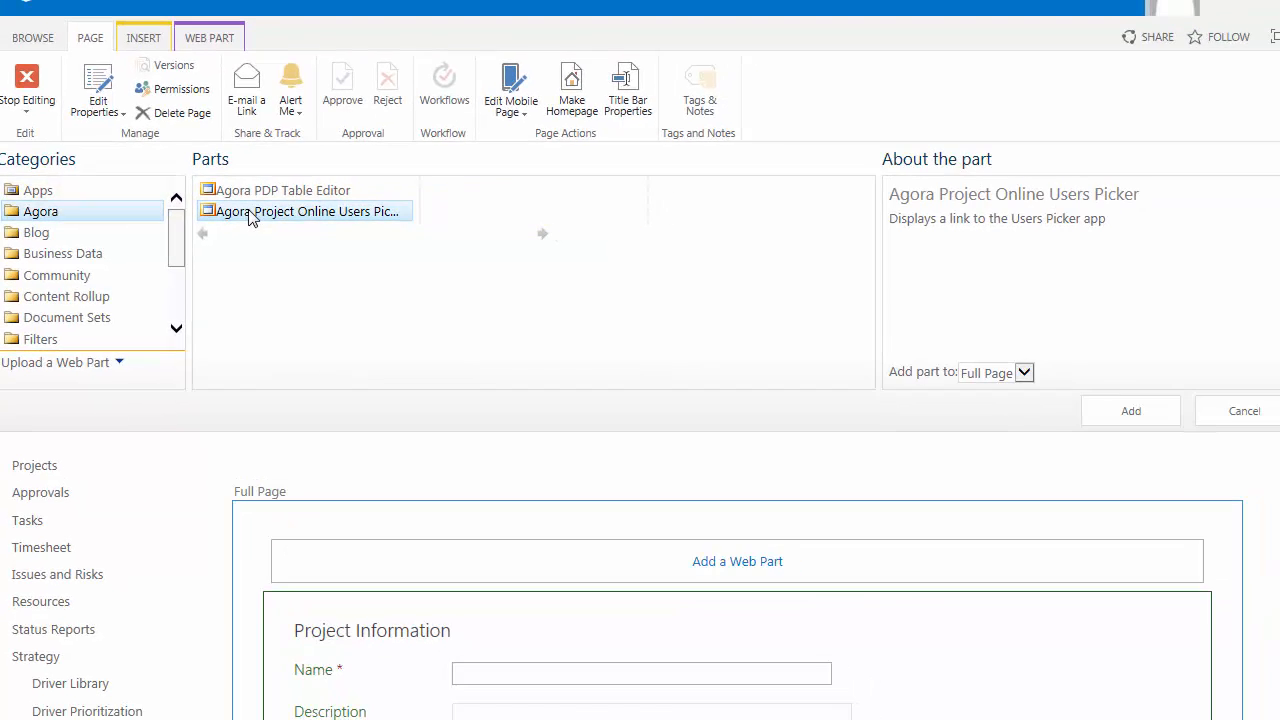
left_click(1128, 417)
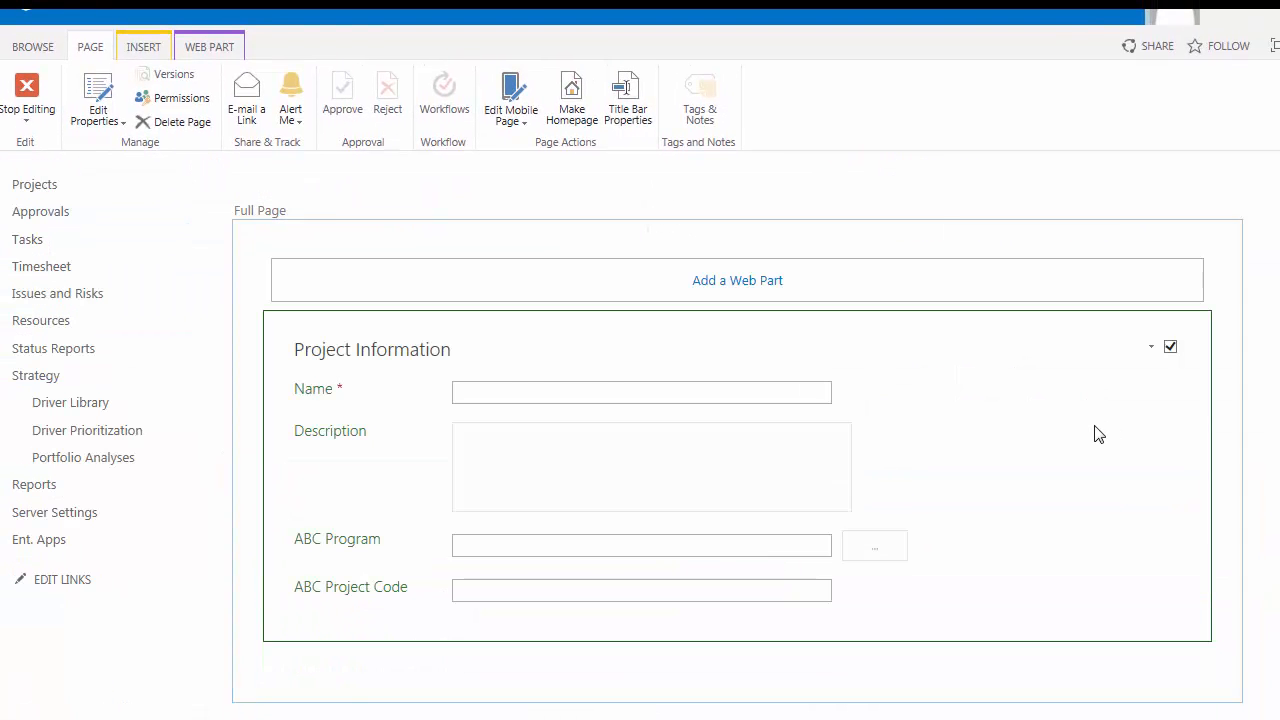
Step: Open the users picker web part's properties and set its title to Project Stakeholders
left_click(1153, 353)
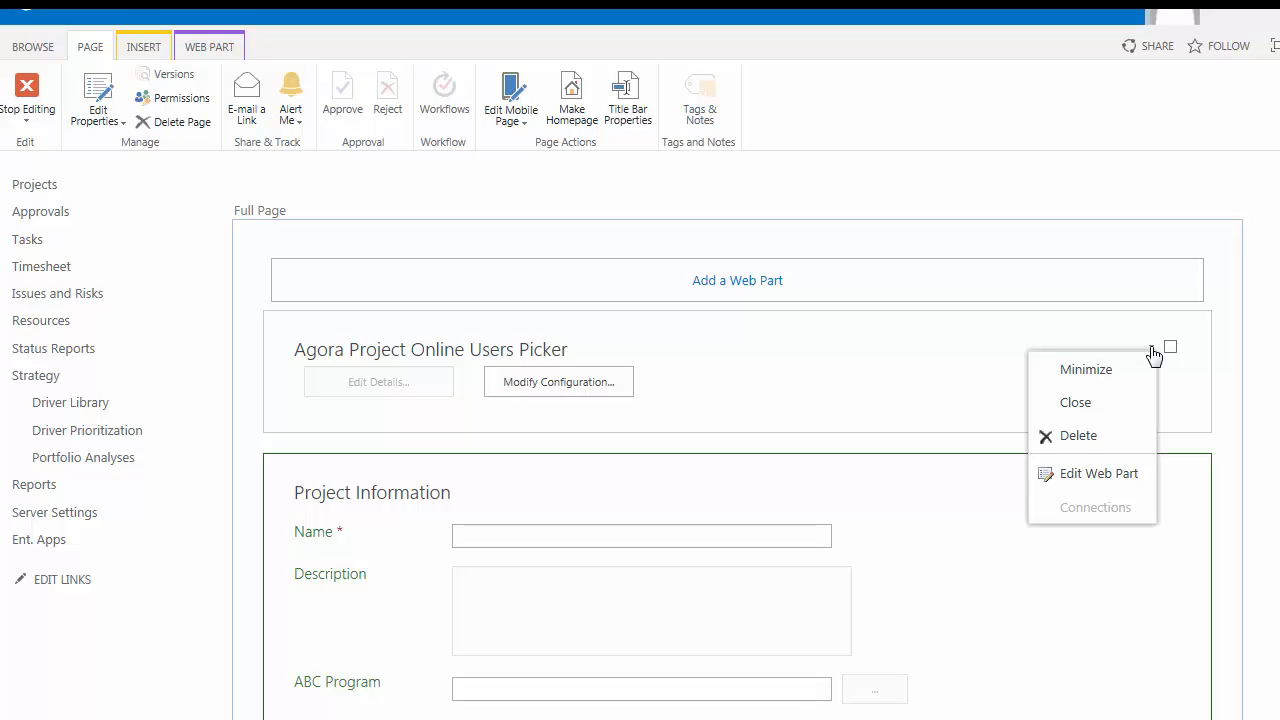
left_click(1072, 476)
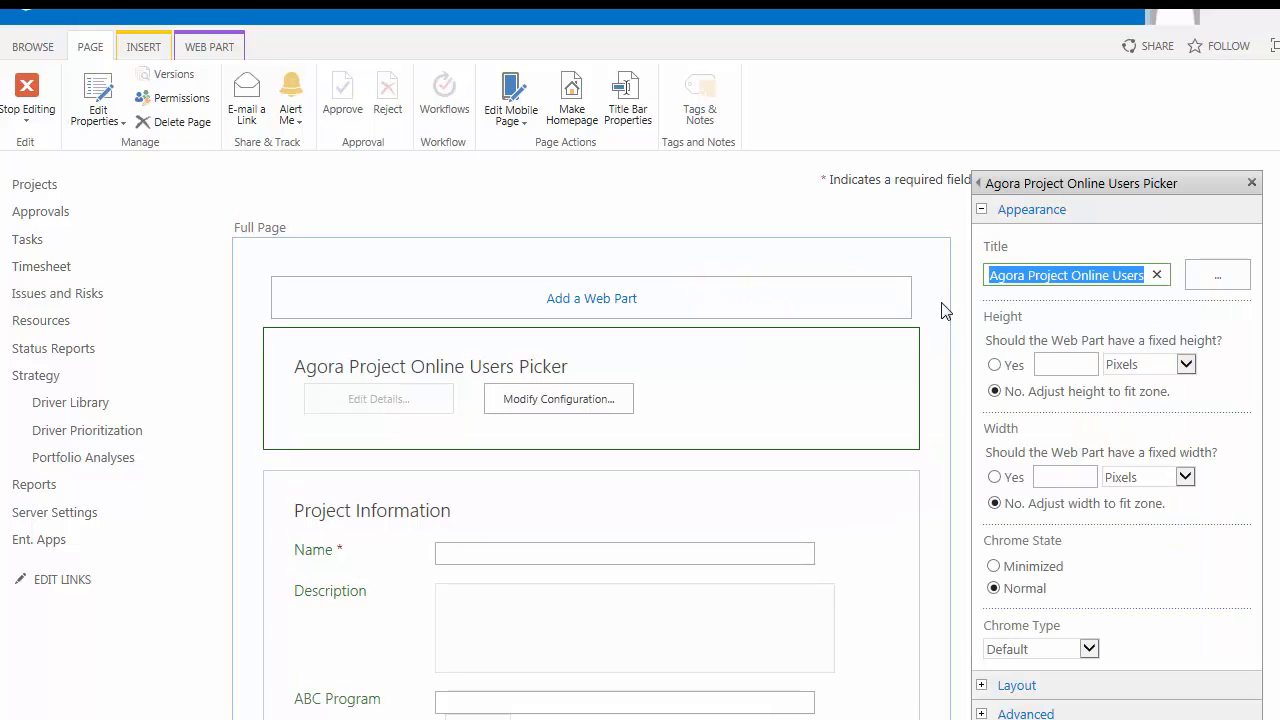
type("Project Stakeholders")
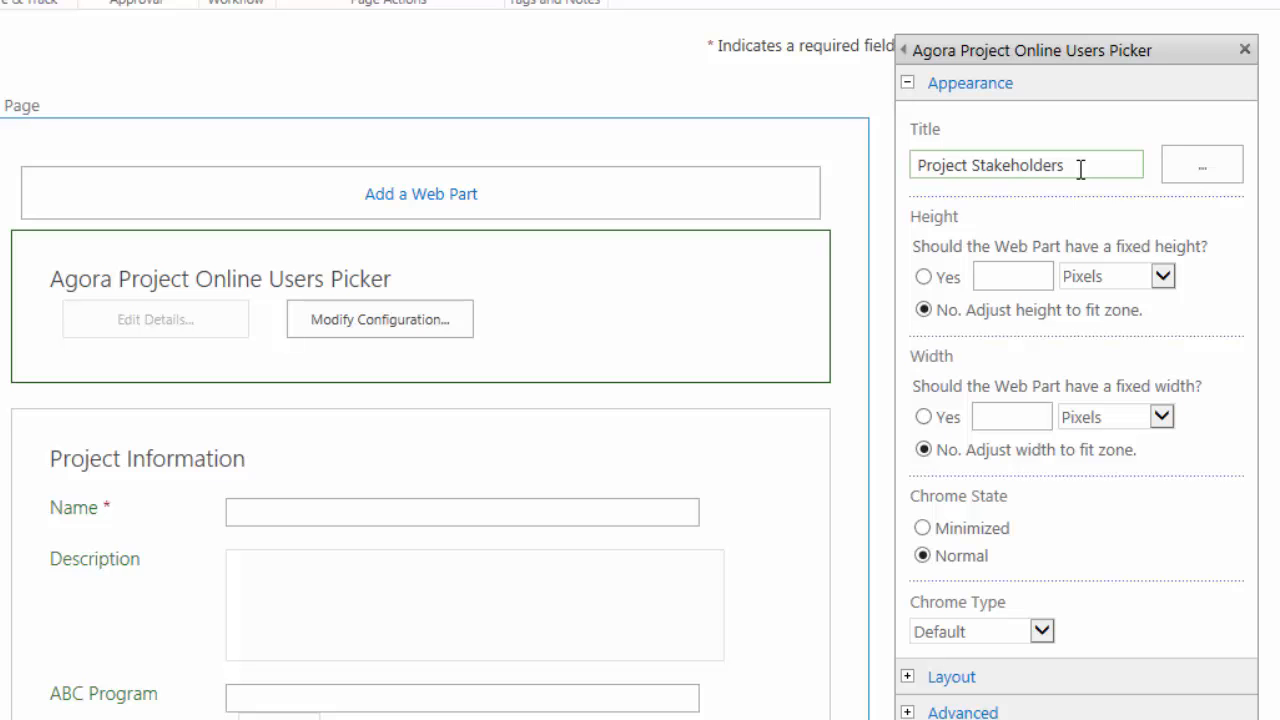
Step: Set the web part's zone index to 2 in its layout settings, accept the properties and stop editing the page
scroll(640, 400, "down", 2)
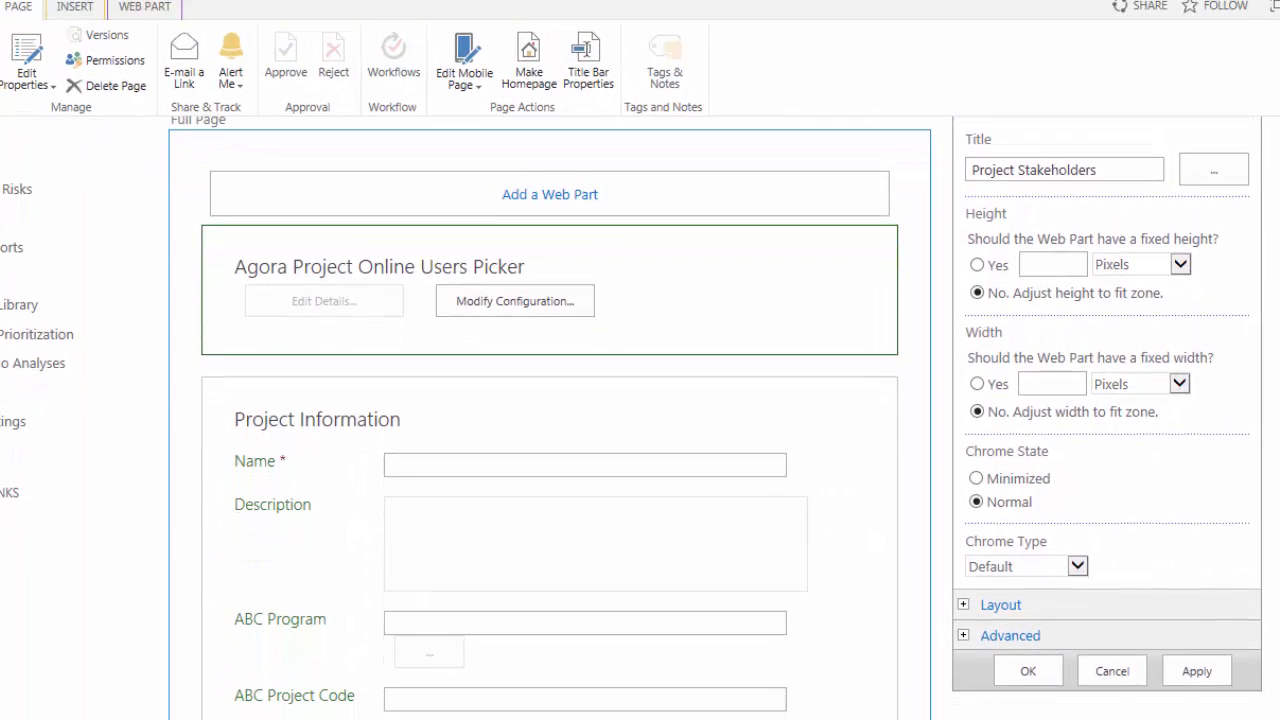
scroll(640, 420, "down", 2)
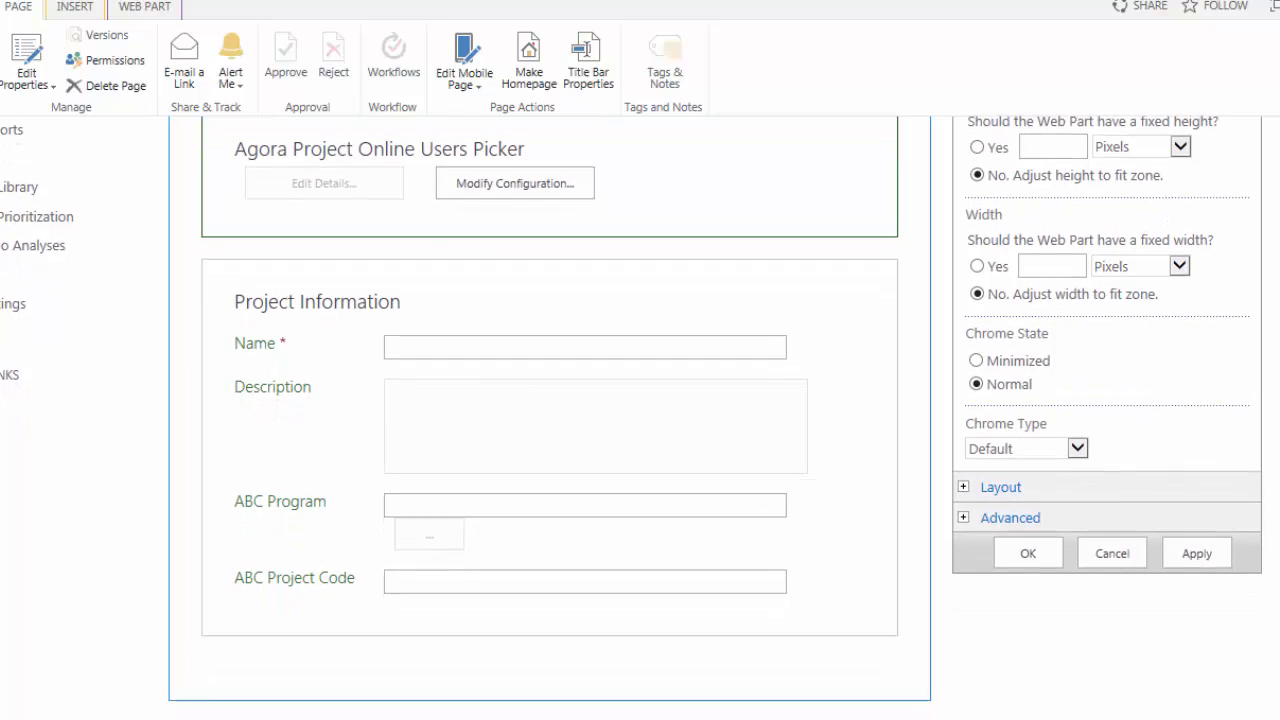
scroll(963, 480, "down", 1)
left_click(963, 464)
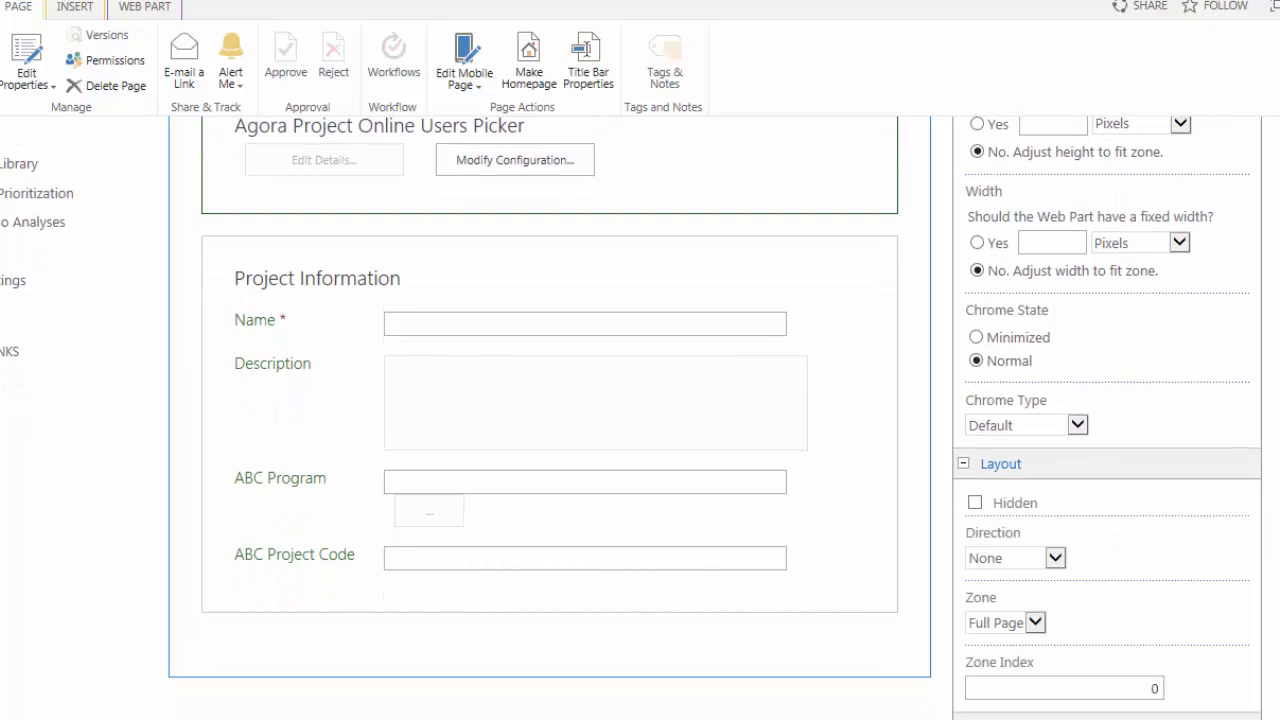
scroll(640, 420, "down", 2)
double_click(1155, 603)
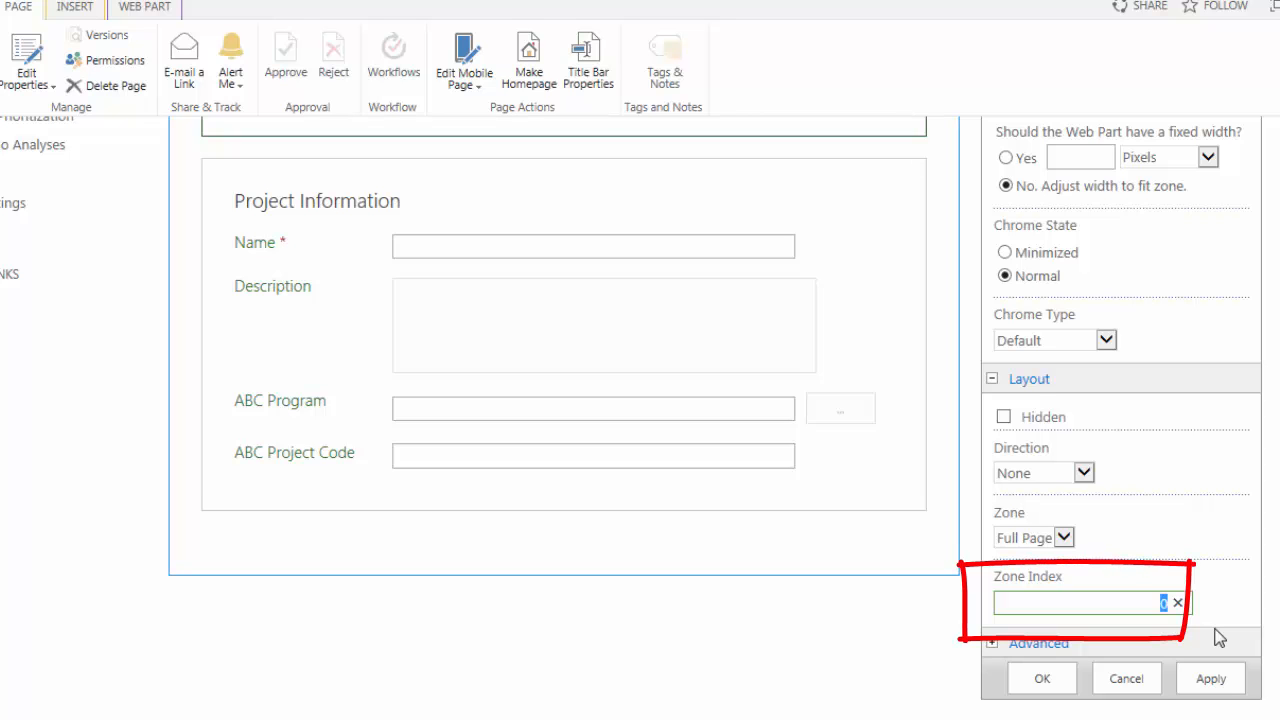
type("2")
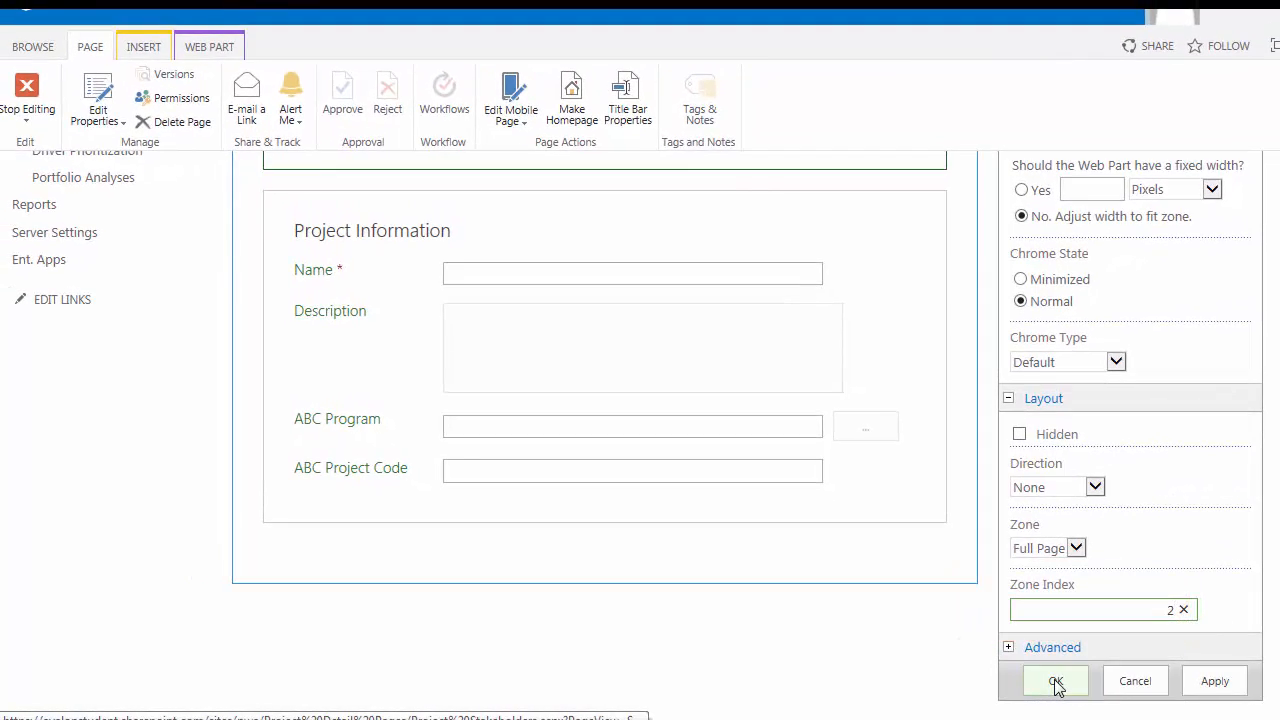
left_click(1056, 682)
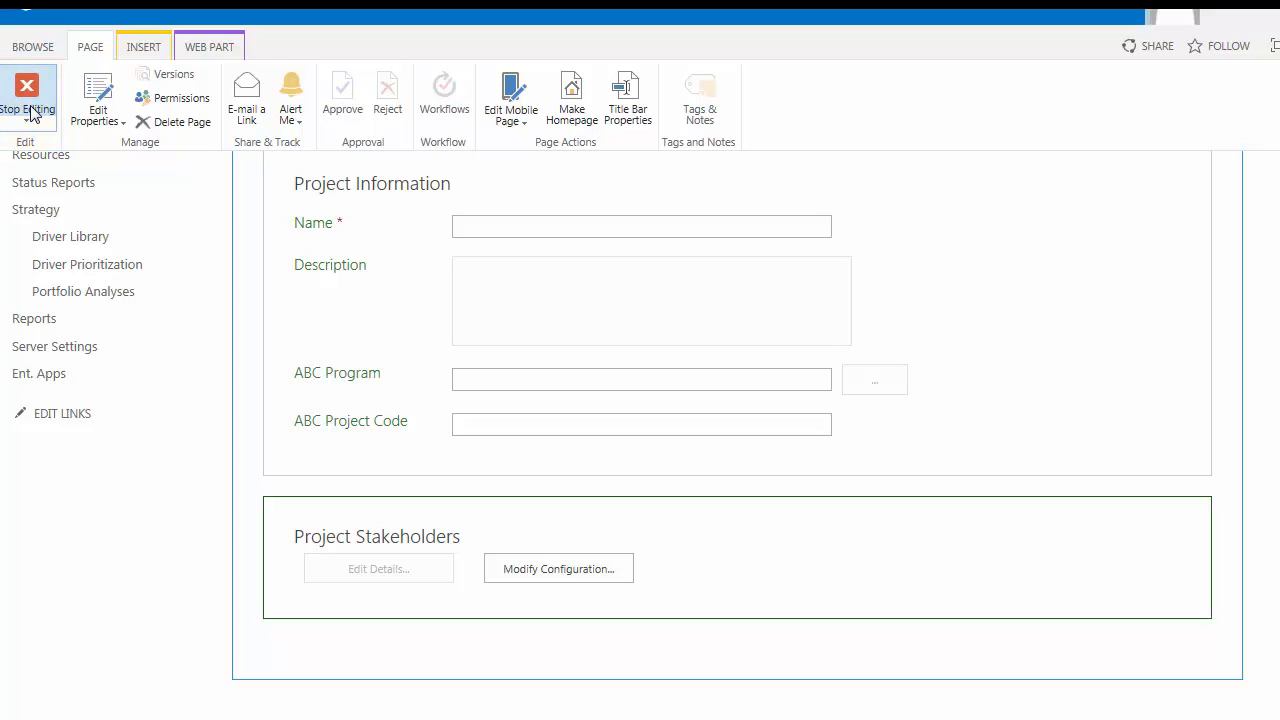
left_click(28, 110)
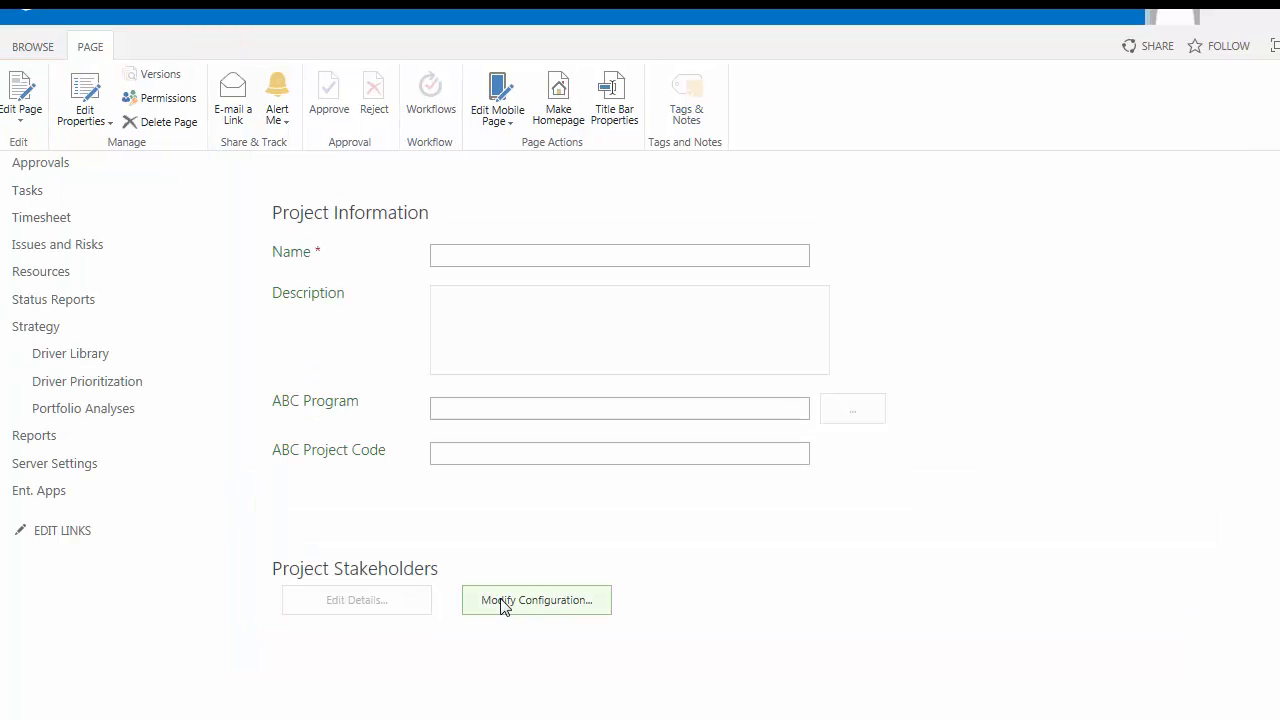
Step: Open the web part's configuration site and start a new Stakeholder Manager field configuration
left_click(501, 600)
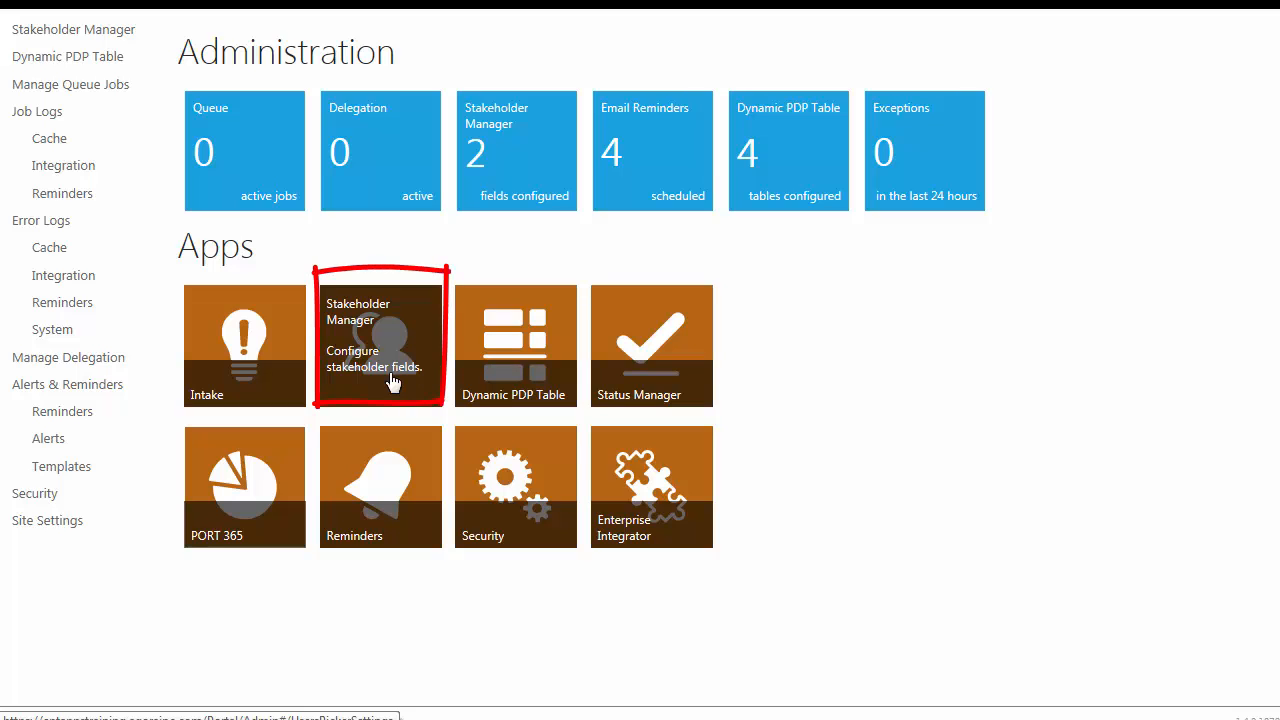
left_click(393, 382)
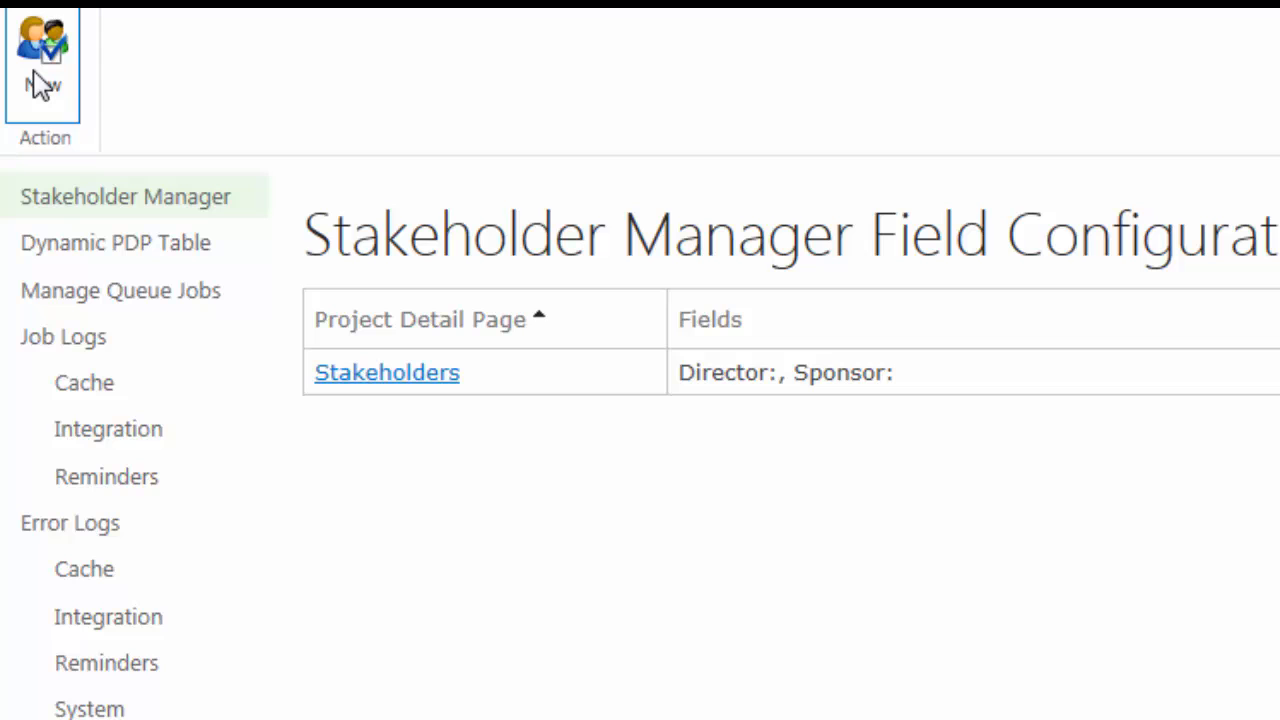
left_click(40, 85)
Step: Choose Project Stakeholders as the project detail page and add Select Business Sponsor and Select Executive Director to the selected fields
left_click(792, 318)
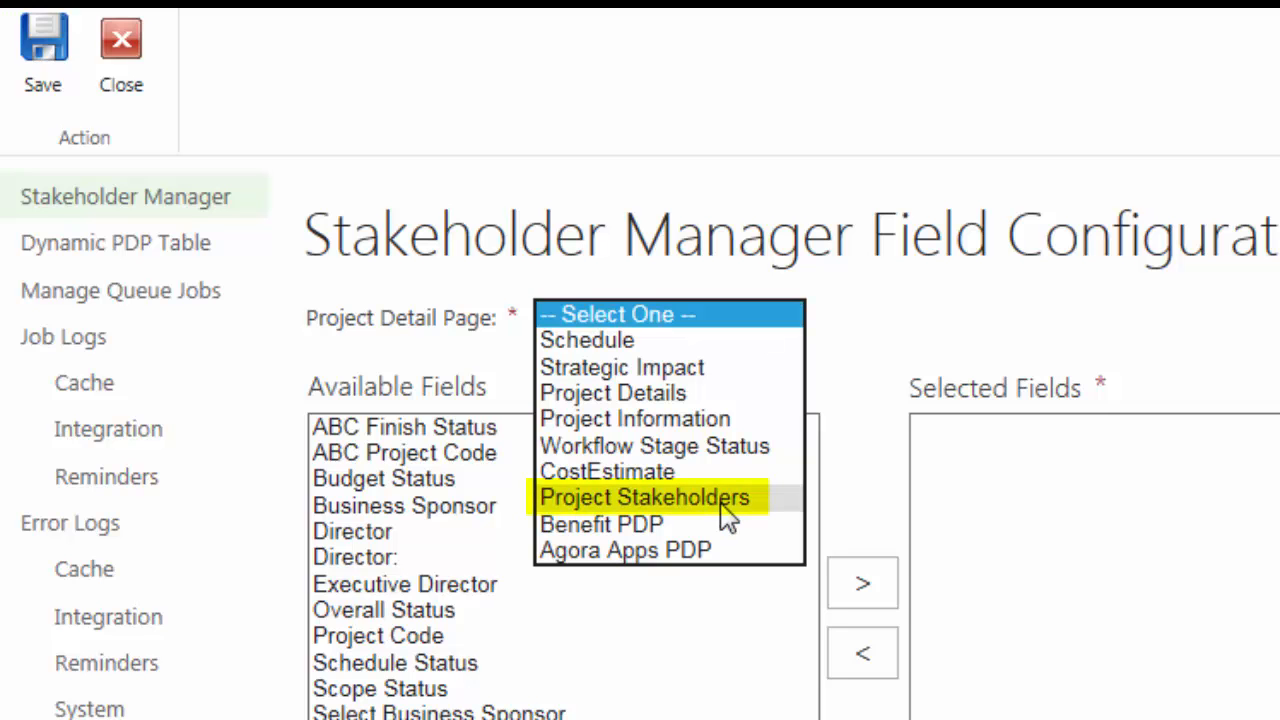
left_click(722, 503)
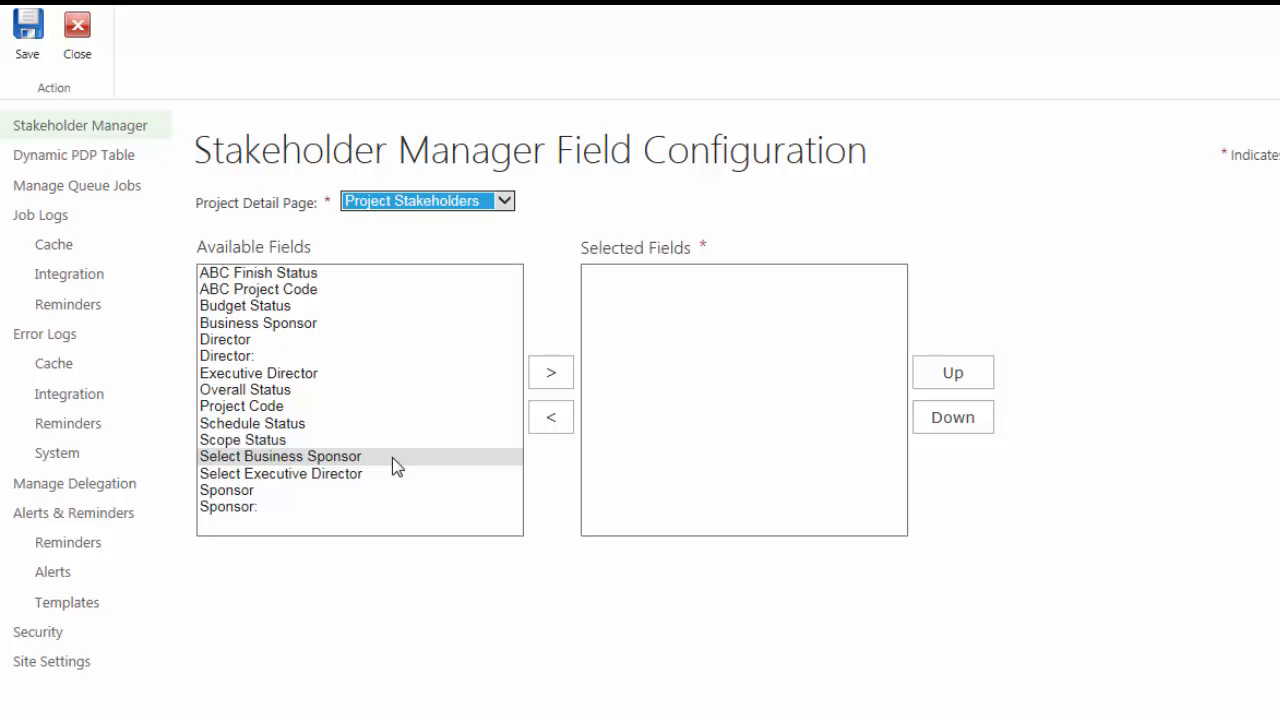
left_click_drag(392, 457, 371, 489)
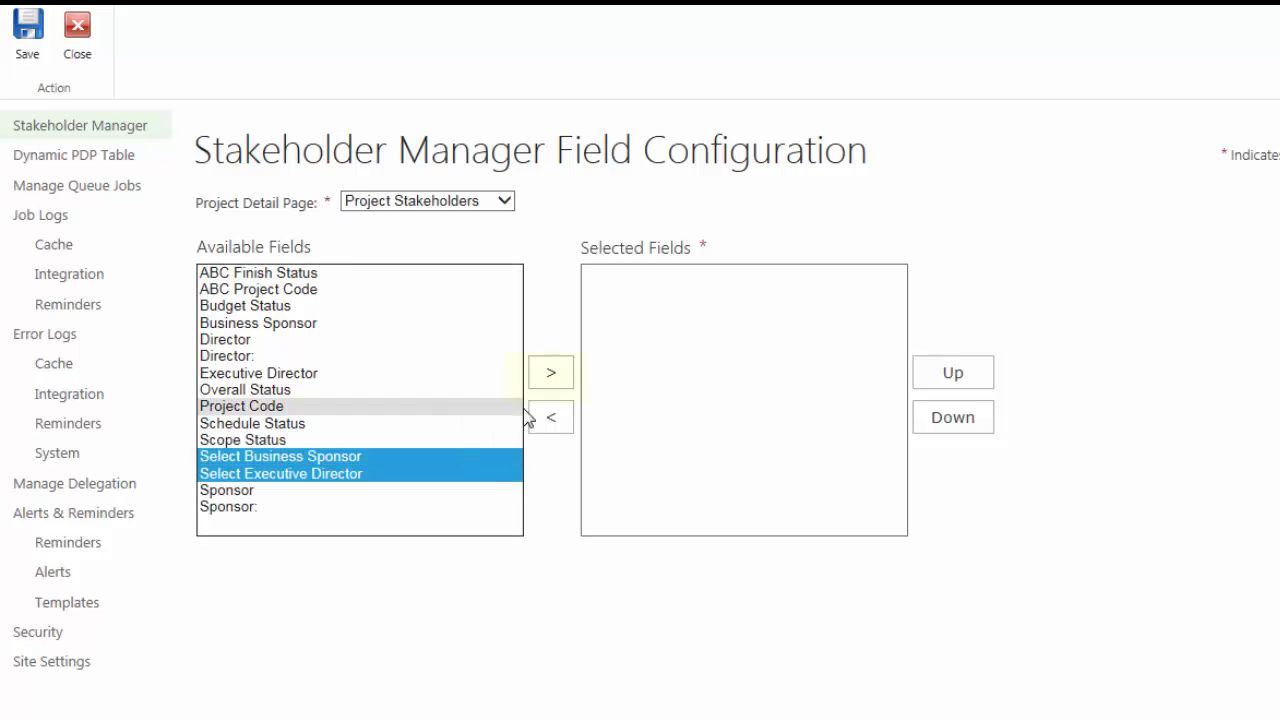
left_click(548, 376)
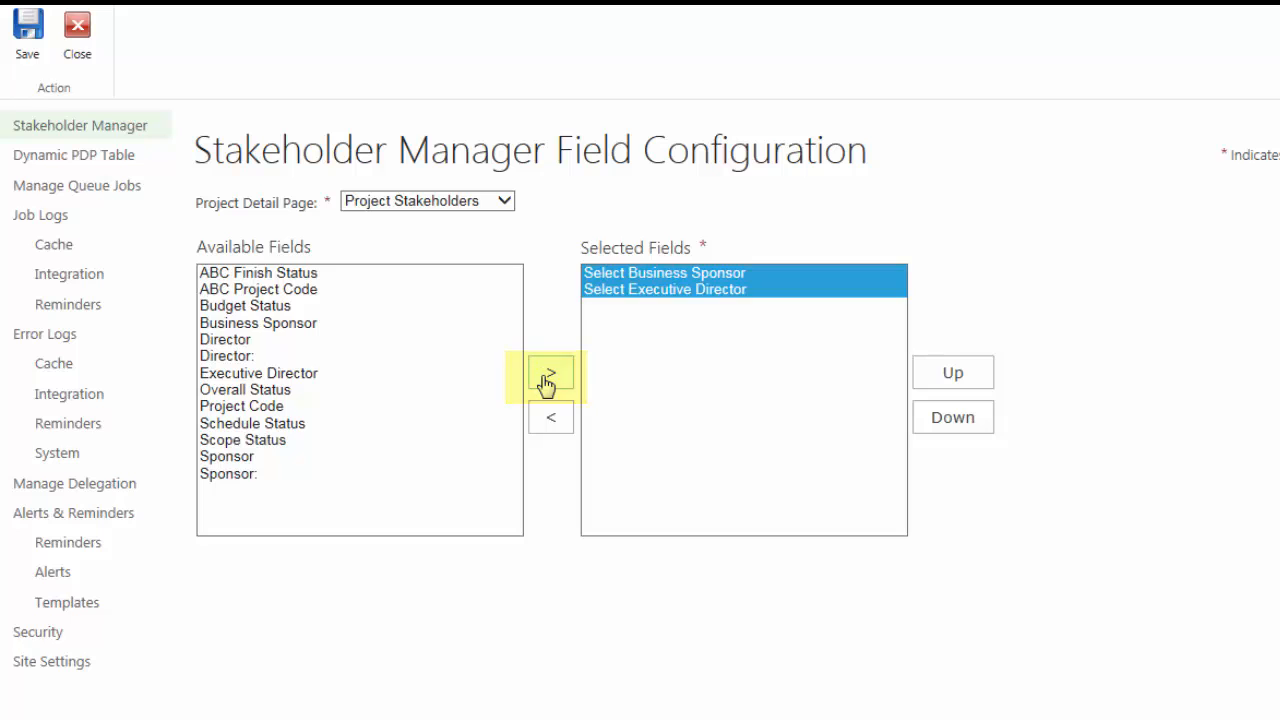
Step: Assign the Portfolio Managers security group to Select Business Sponsor and choose the field that stores its full names
left_click(673, 276)
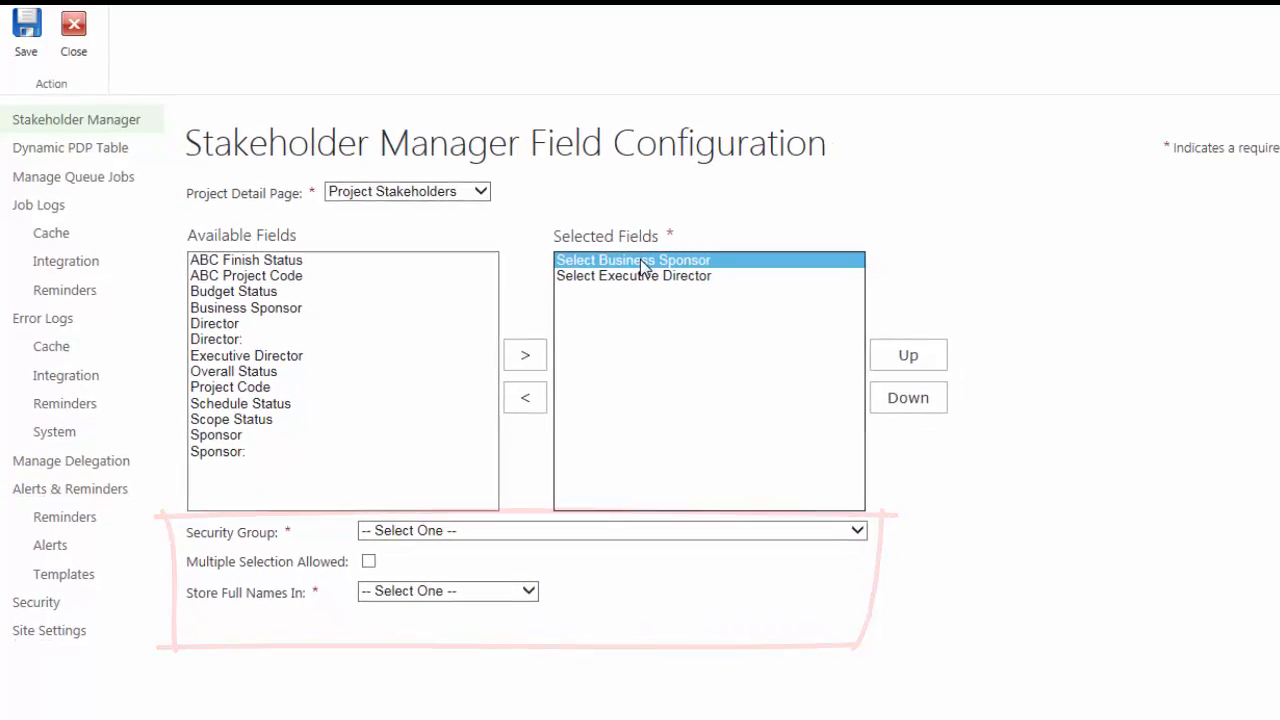
left_click(873, 541)
left_click(815, 542)
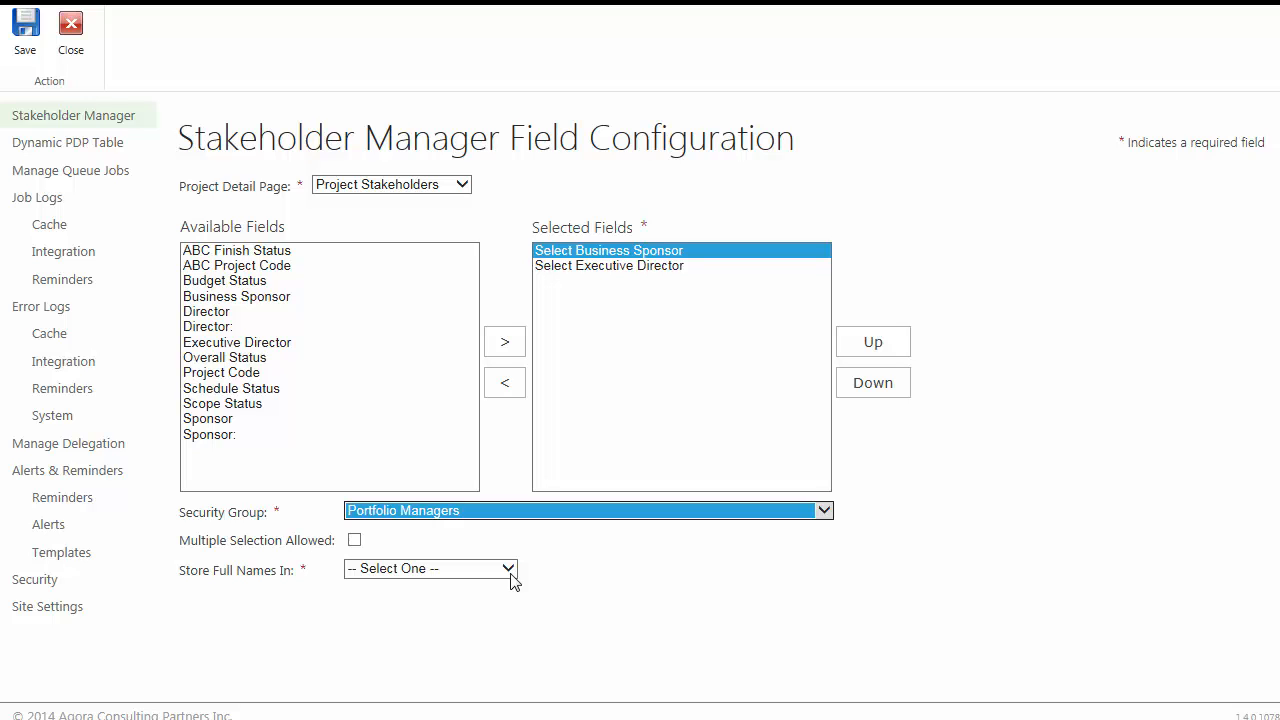
left_click(510, 576)
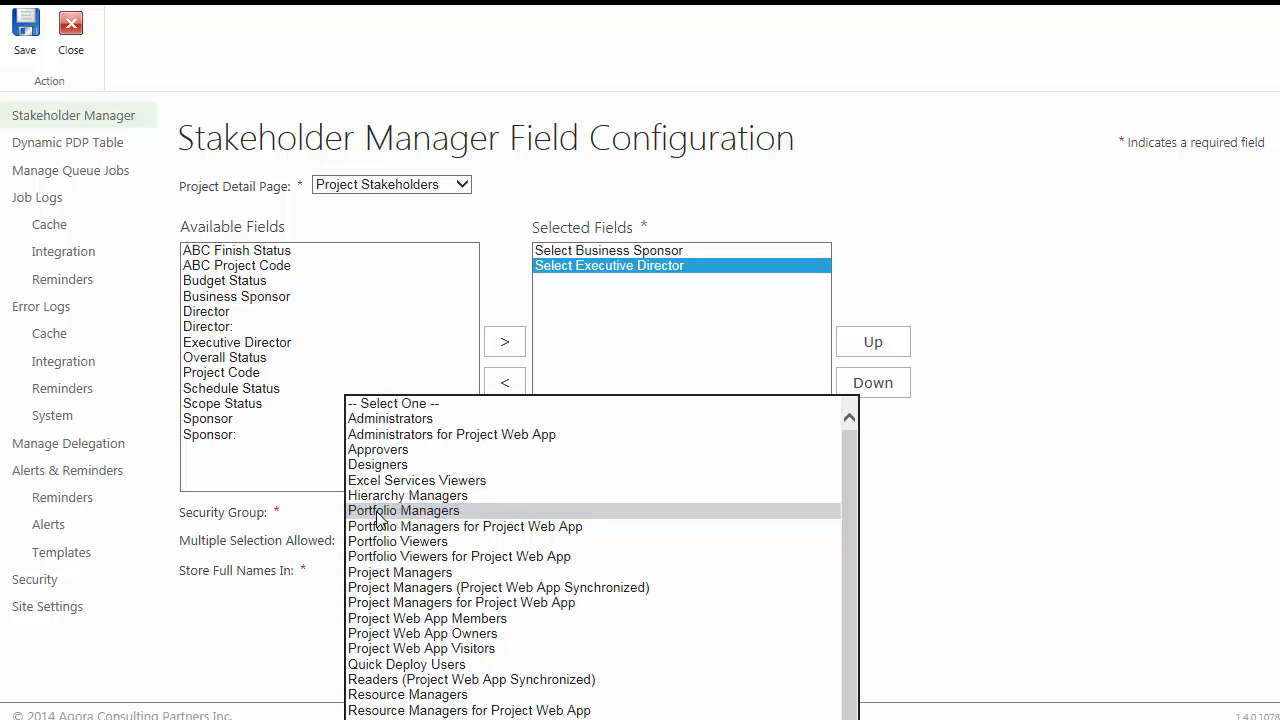
Step: Assign Portfolio Managers to Select Executive Director, store its full names in Executive Director, and save the field configuration
left_click(376, 514)
left_click(504, 572)
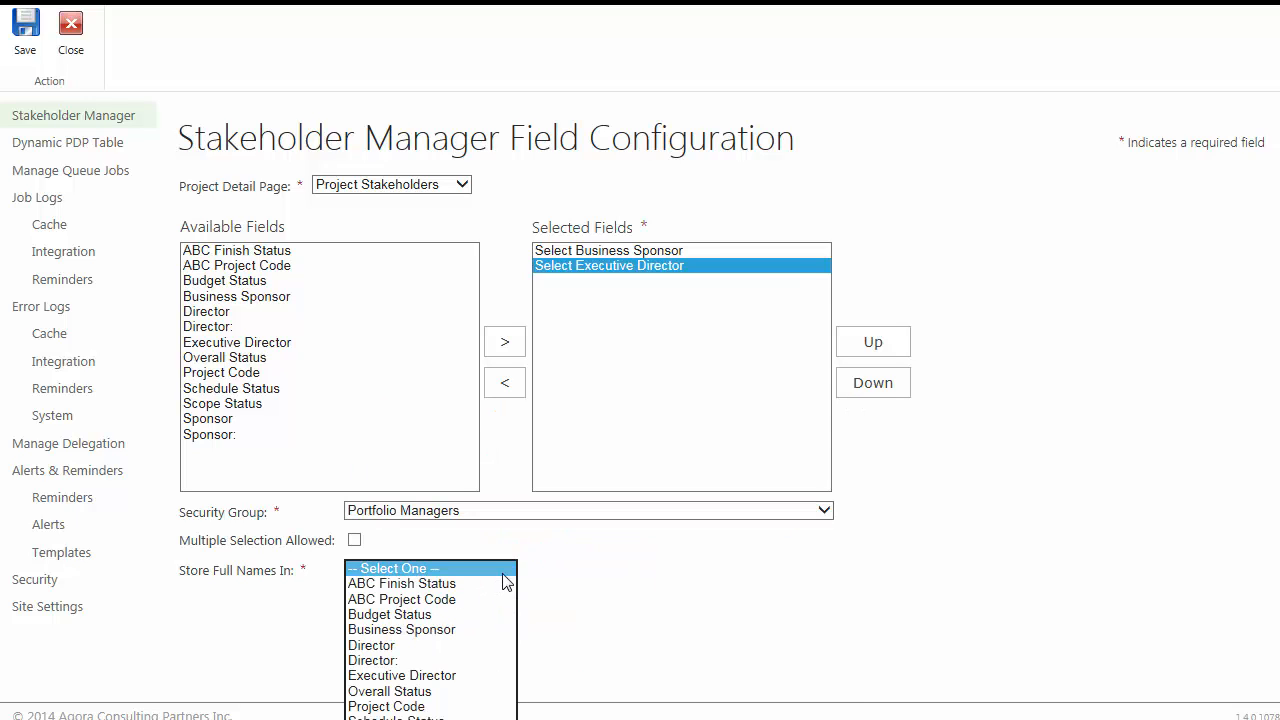
left_click(453, 676)
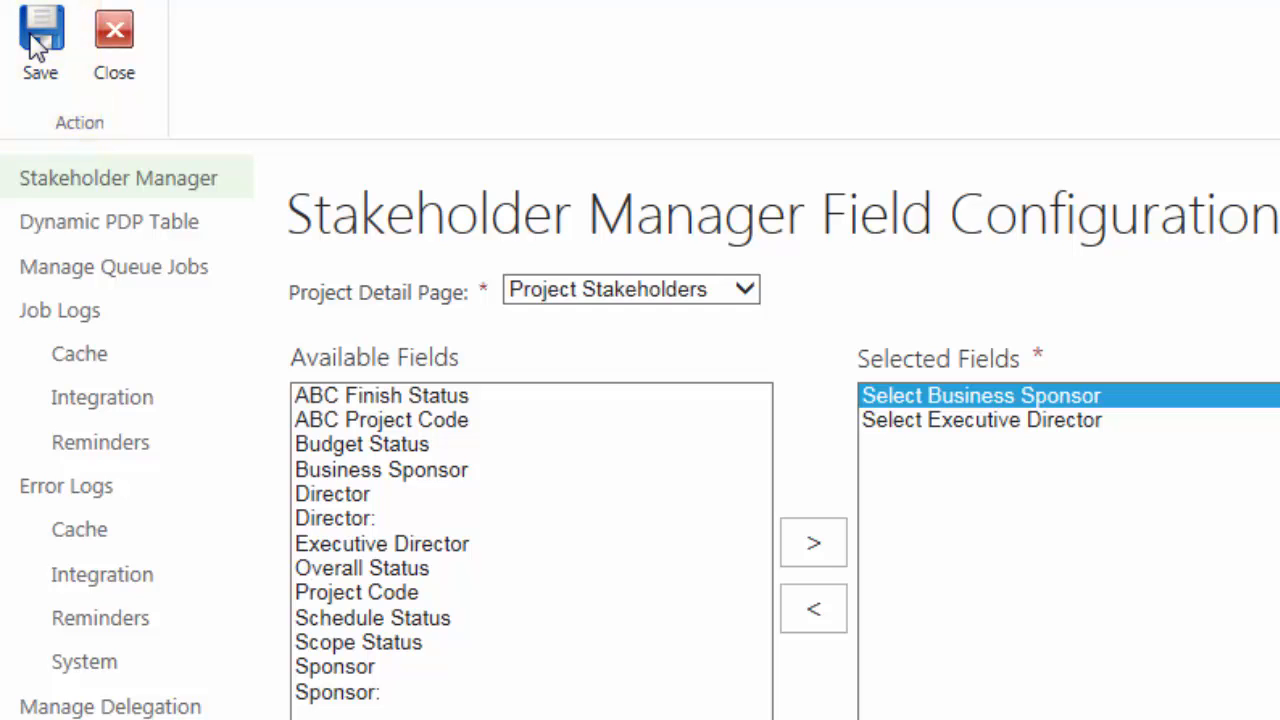
left_click(38, 45)
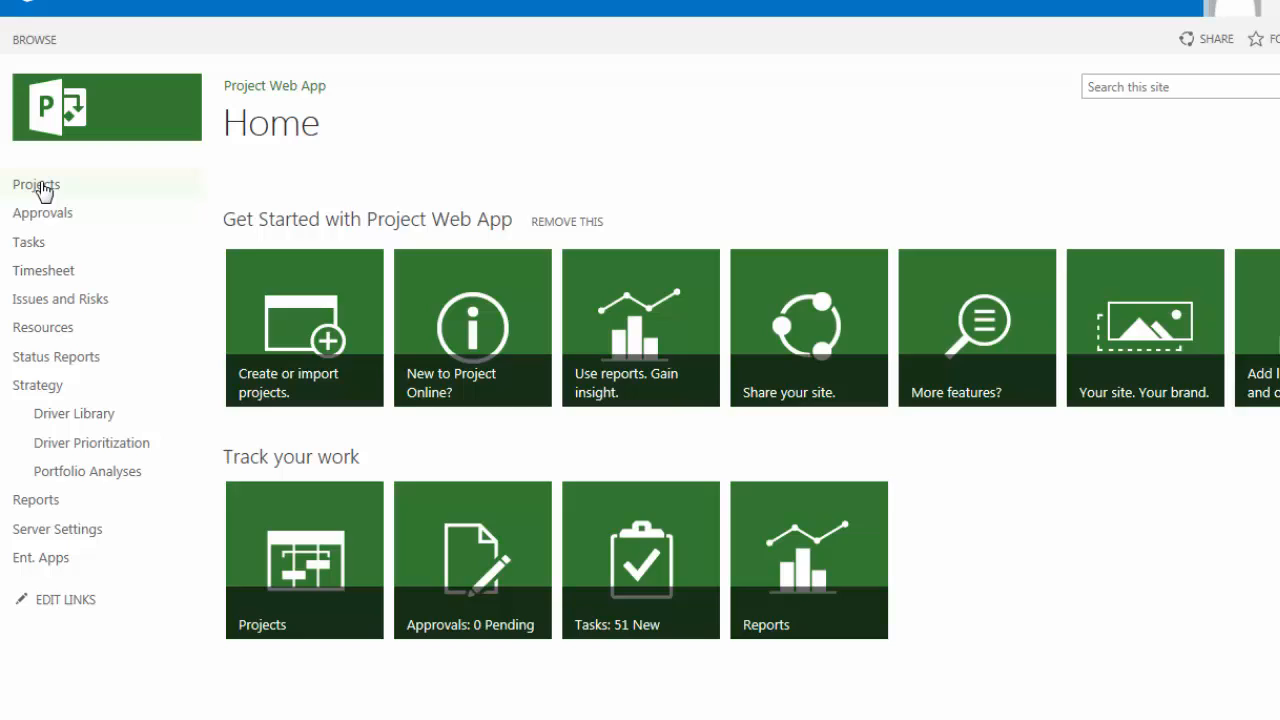
Step: Open the Upgrade Office Systems project's Project Stakeholders page in Project Center and start editing its stakeholder details
left_click(40, 187)
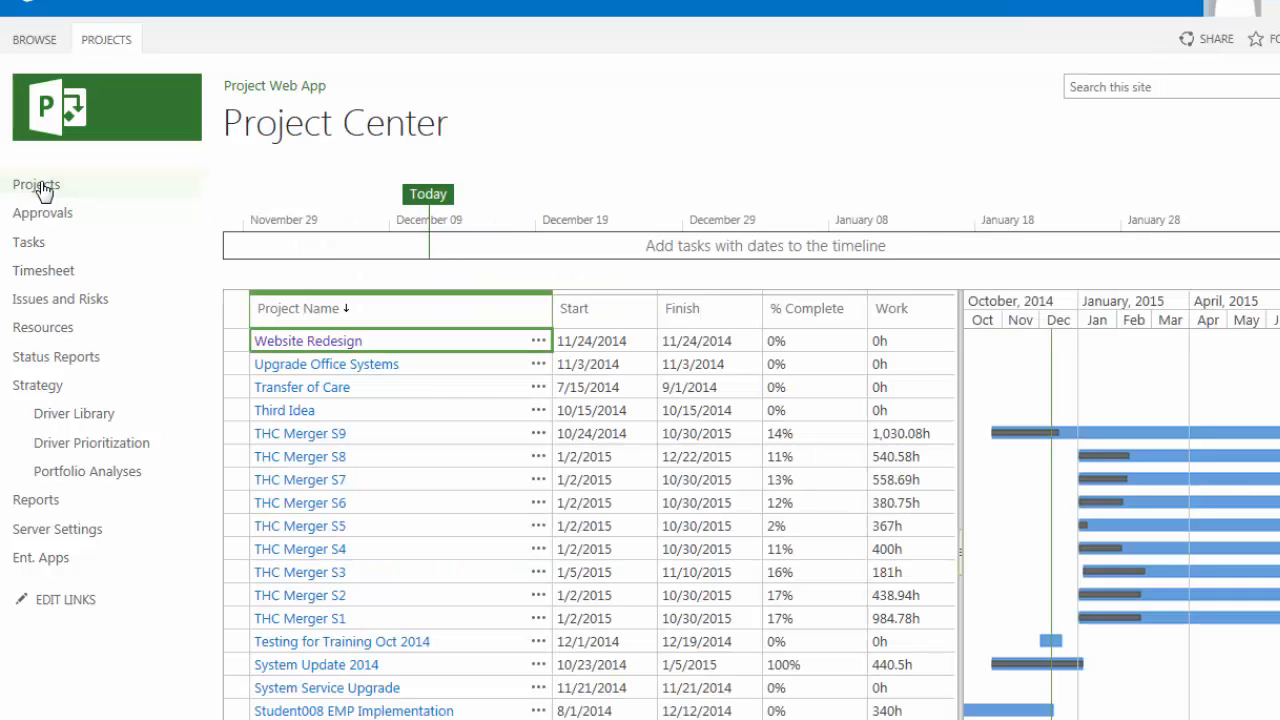
left_click(318, 372)
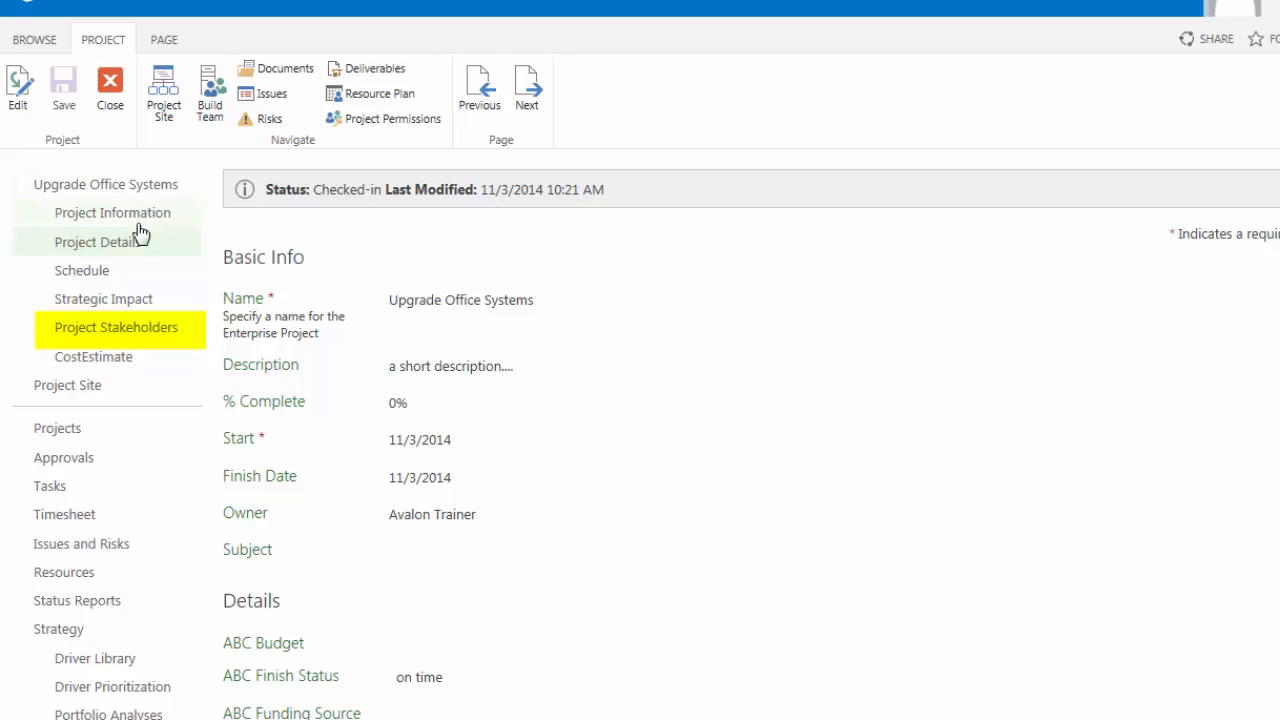
left_click(100, 336)
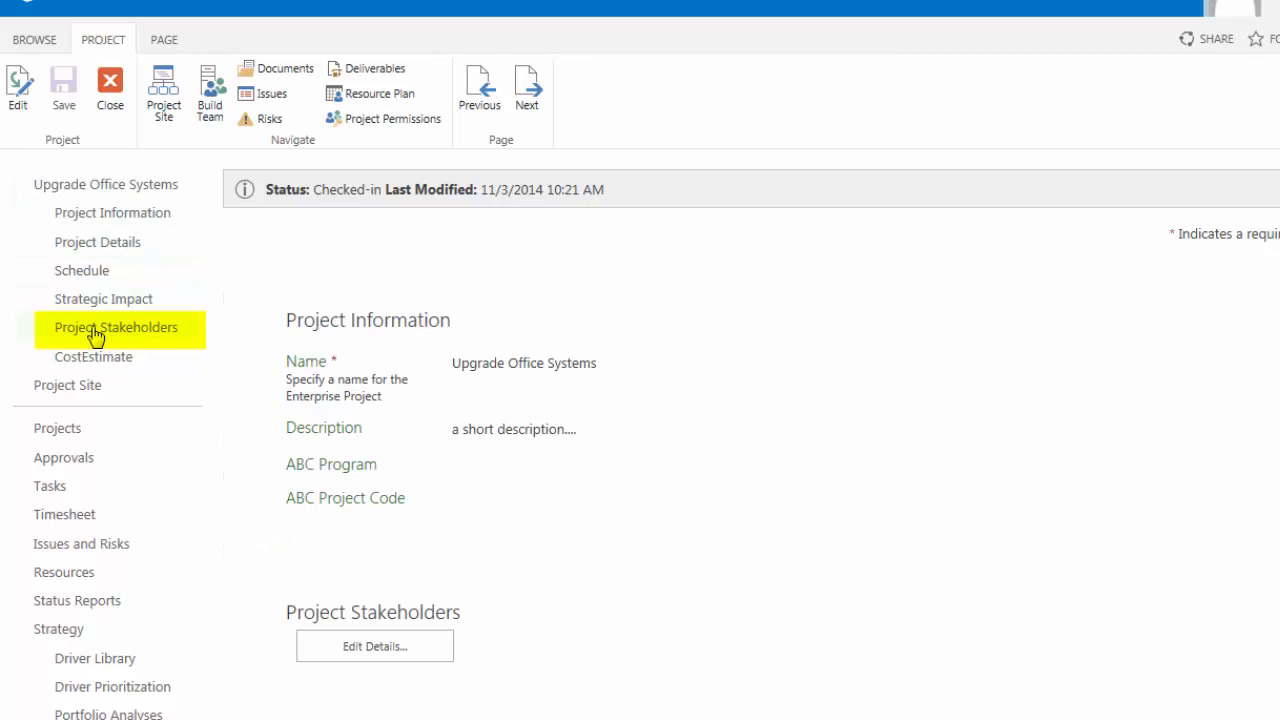
left_click(375, 652)
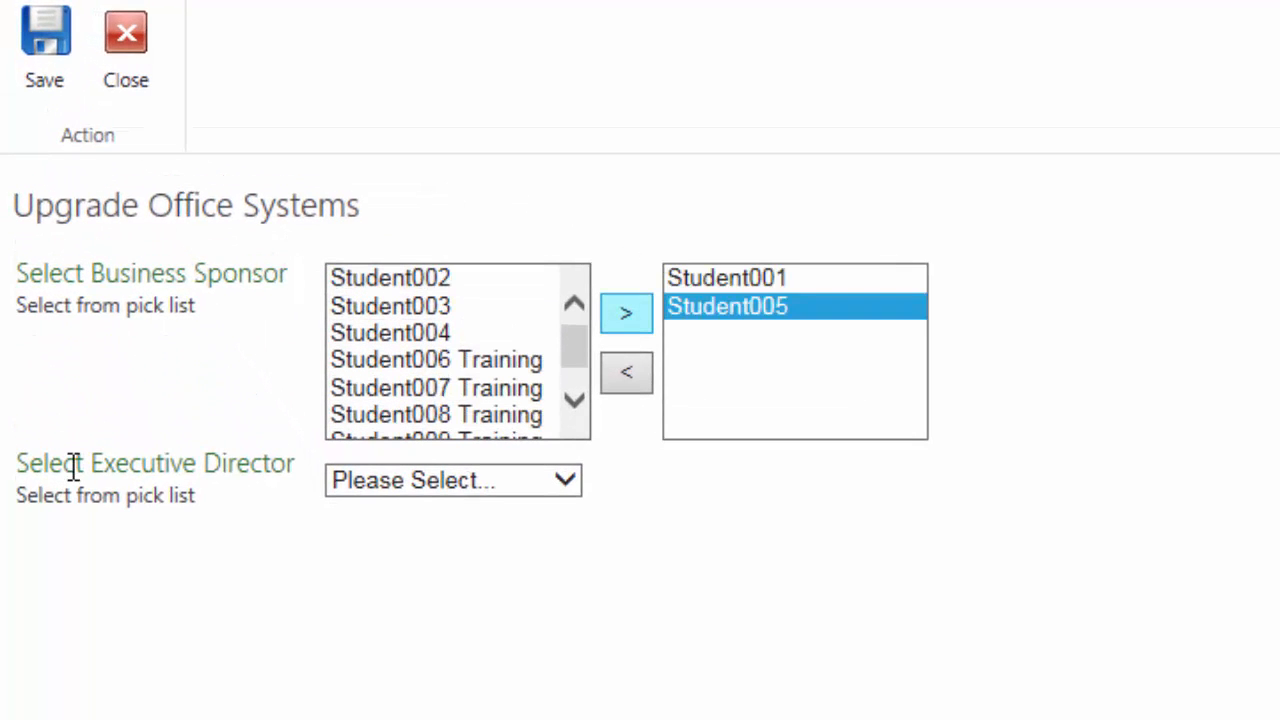
Step: Set the project's executive director to Student006 Training and save the stakeholder selections
left_click(568, 480)
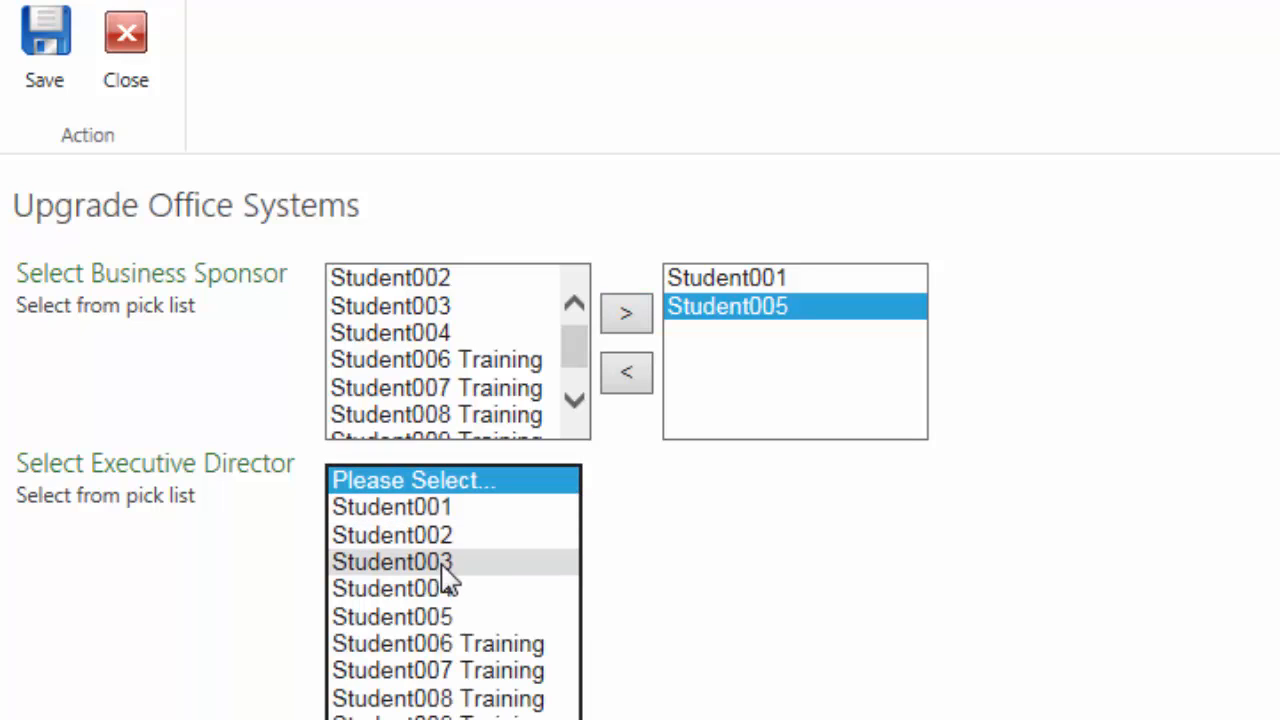
left_click(441, 643)
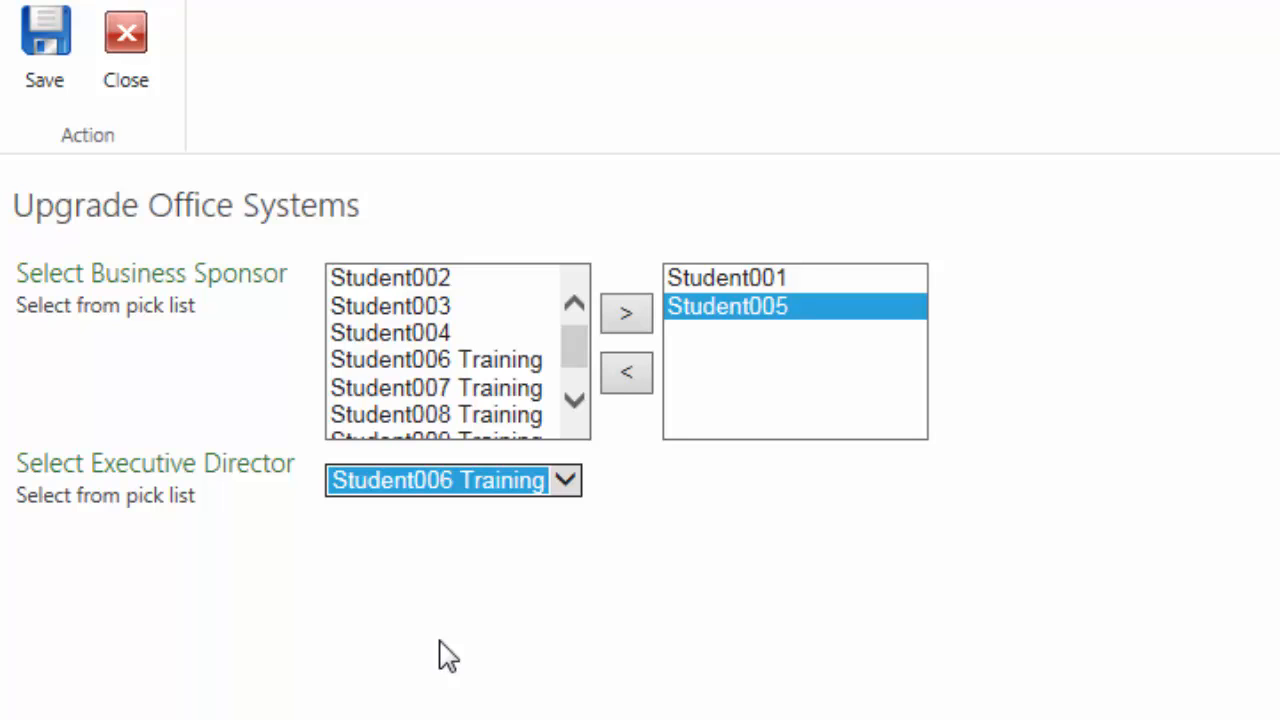
left_click(42, 50)
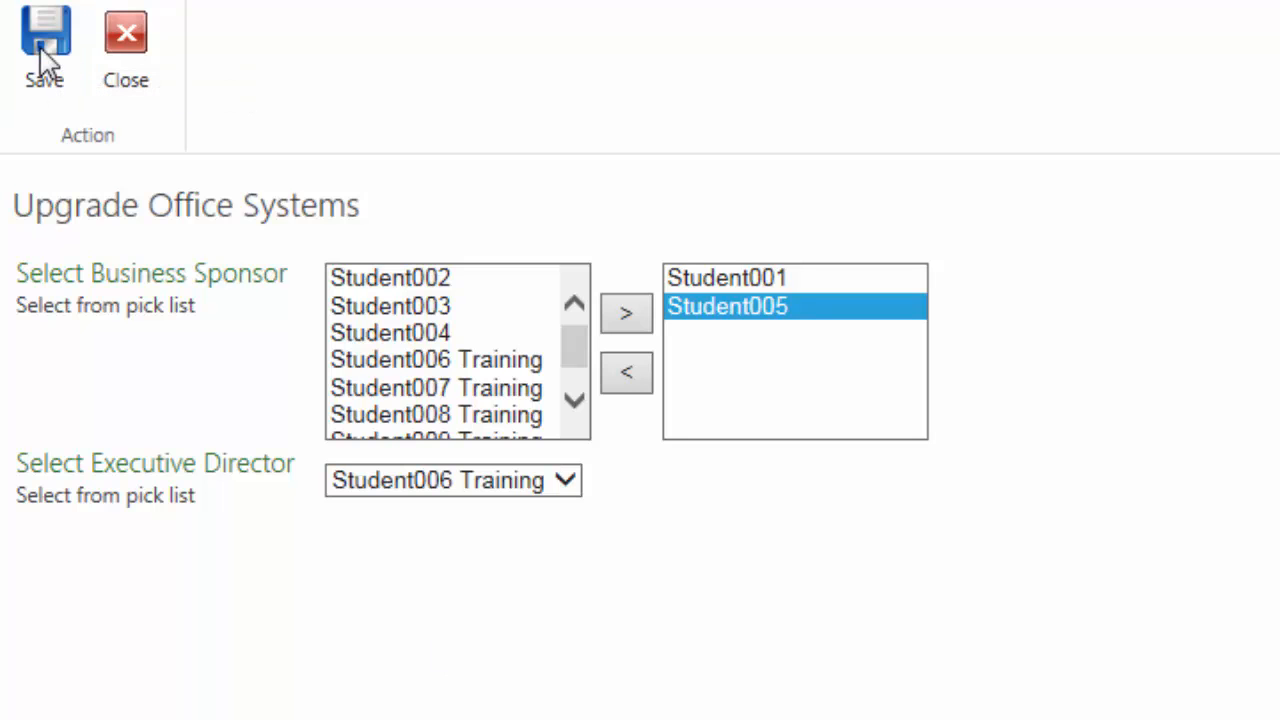